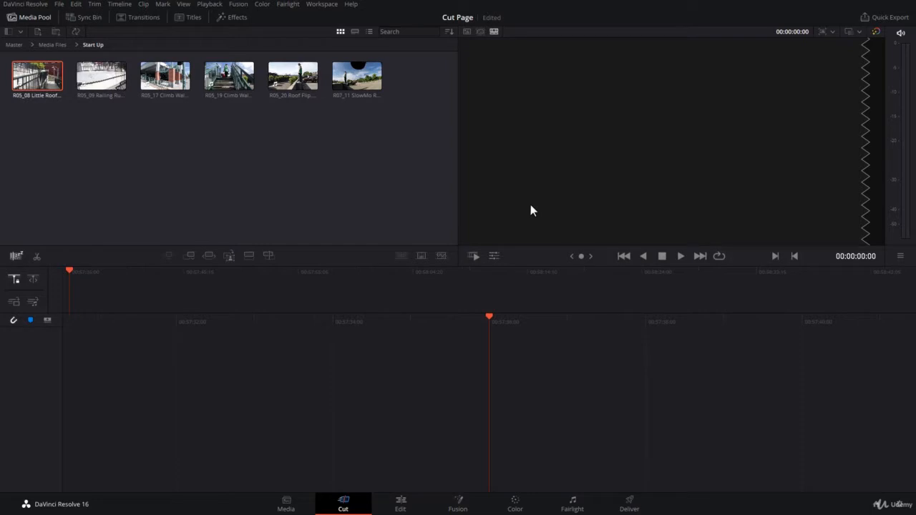
Load R05_08 Little Roof as the source clip and mark its in point at 00:00:07:17 and out point at 00:00:11:03
click(37, 85)
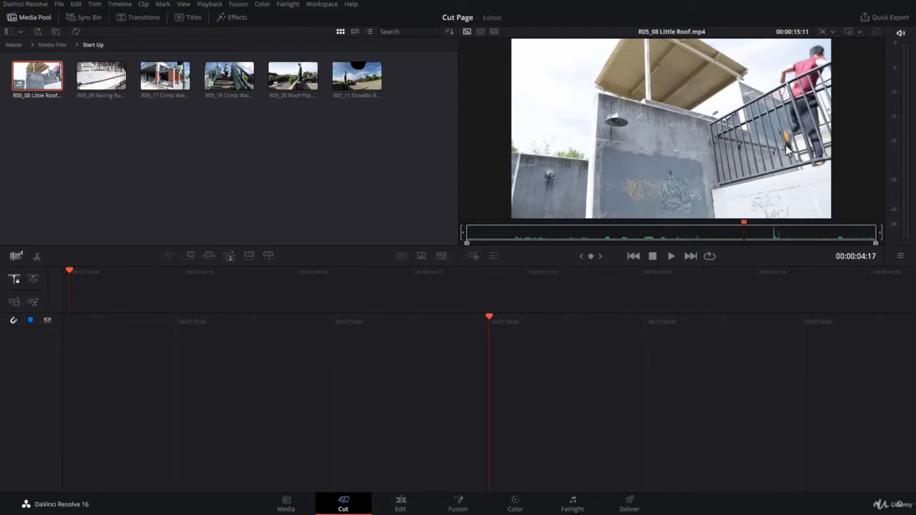
drag(745, 226, 672, 237)
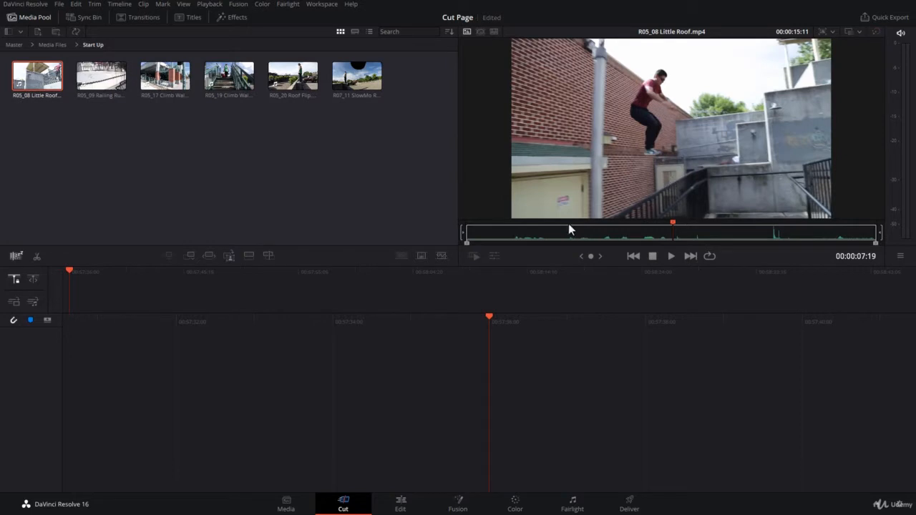
click(466, 244)
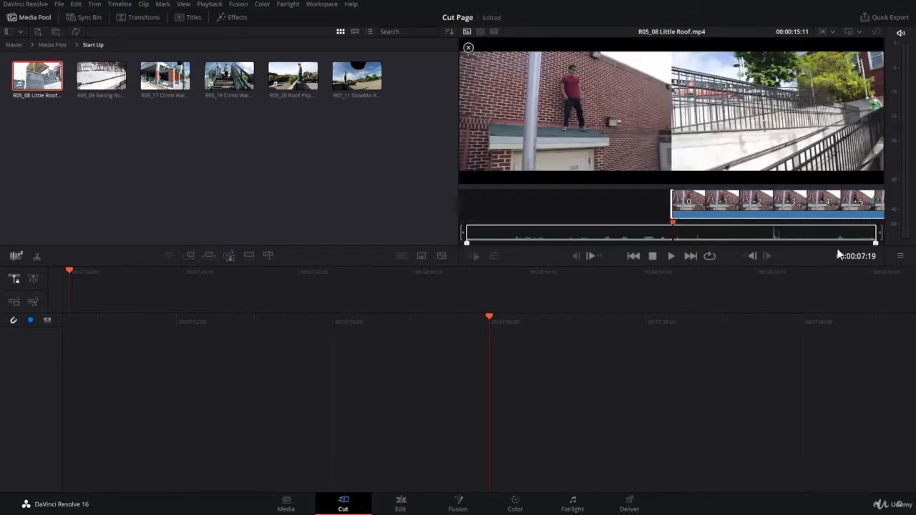
click(876, 242)
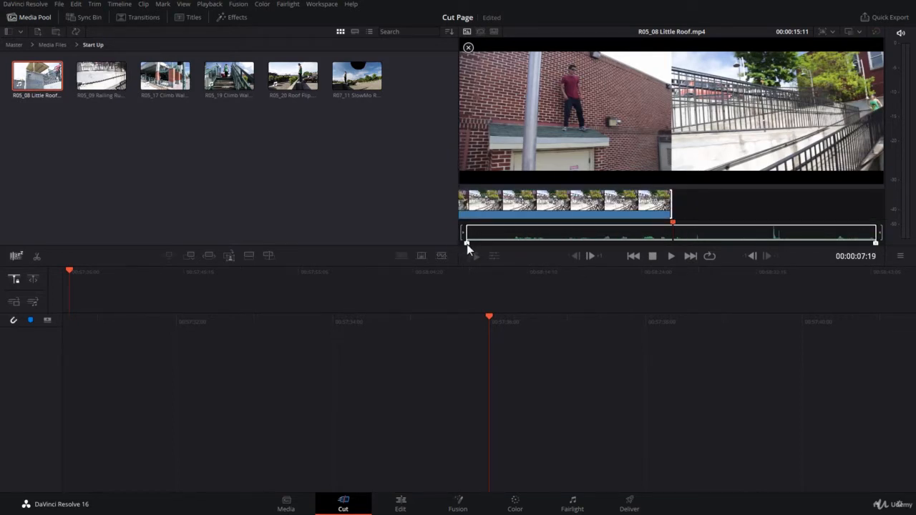
drag(467, 244, 675, 229)
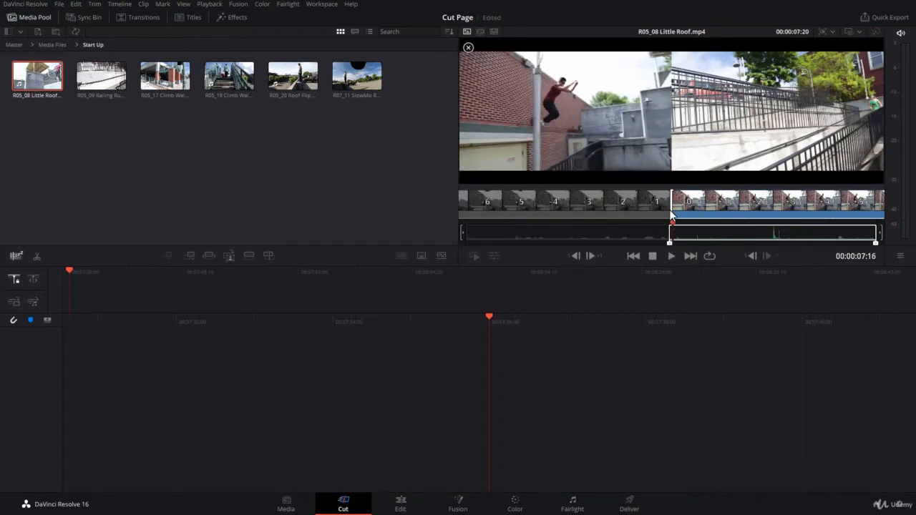
drag(670, 208, 667, 216)
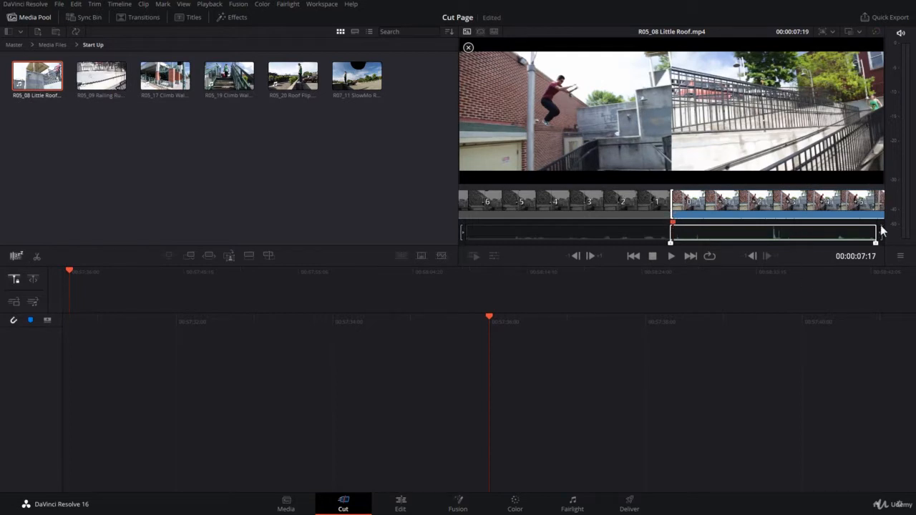
drag(876, 242, 854, 243)
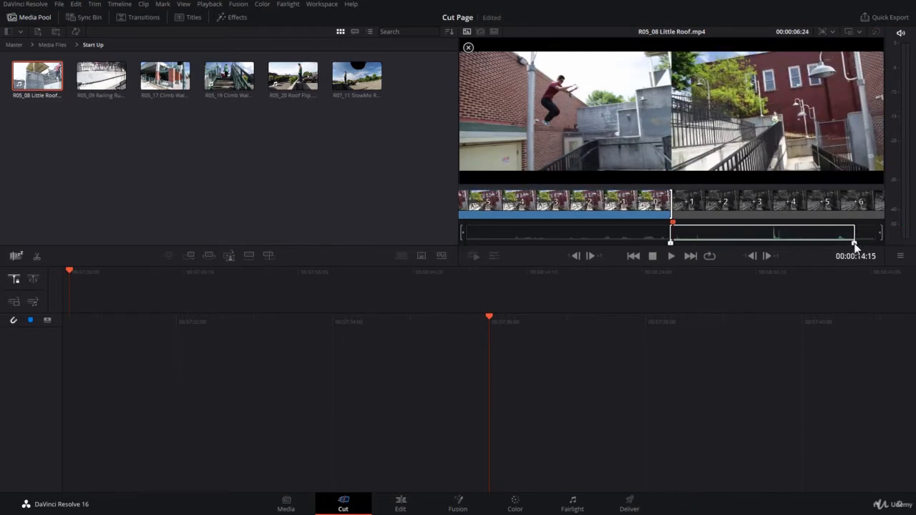
drag(854, 246, 763, 247)
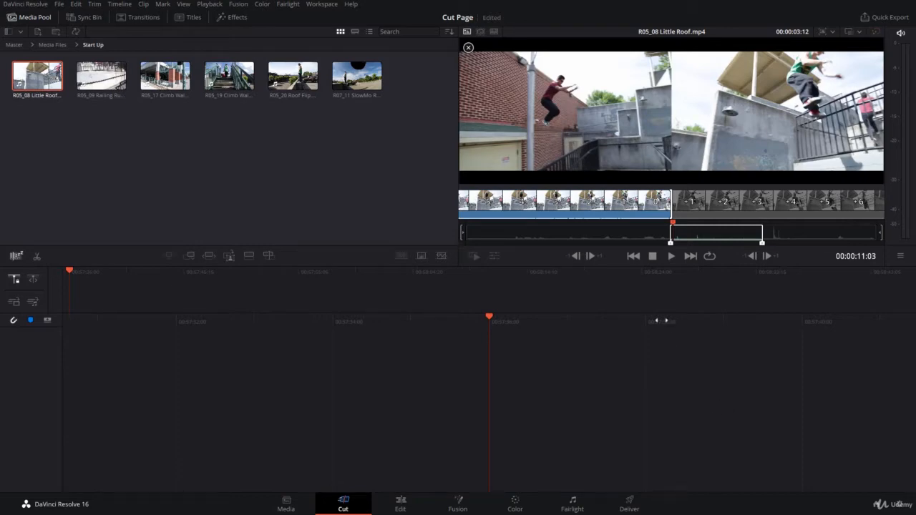
Preview the marked section of the Little Roof clip, then play it with Play In to Out
key(space)
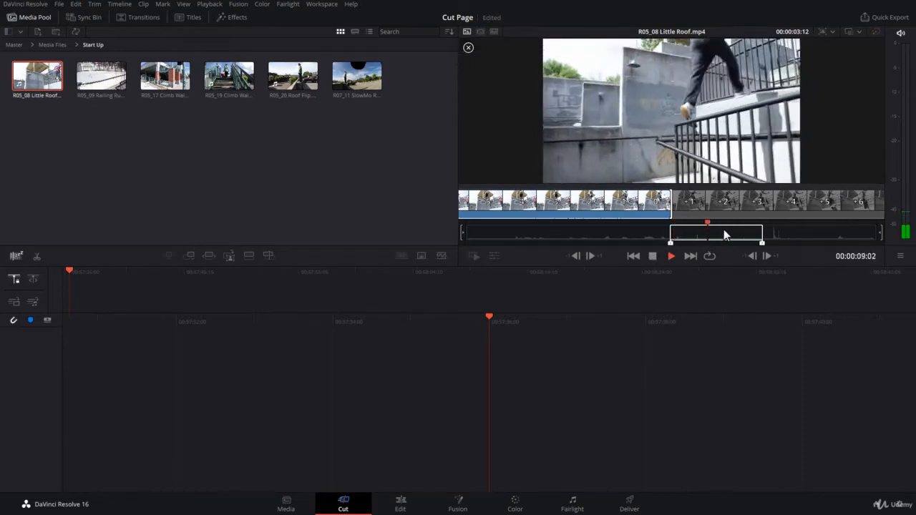
key(space)
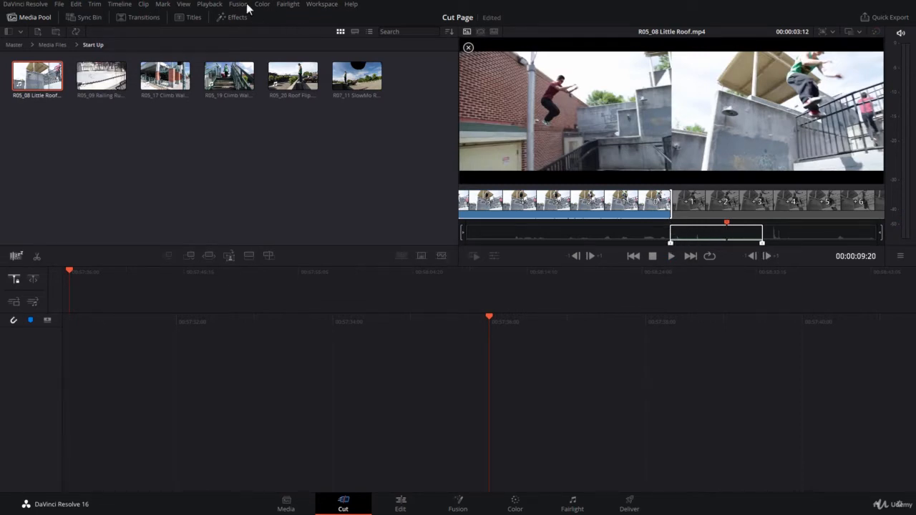
click(210, 6)
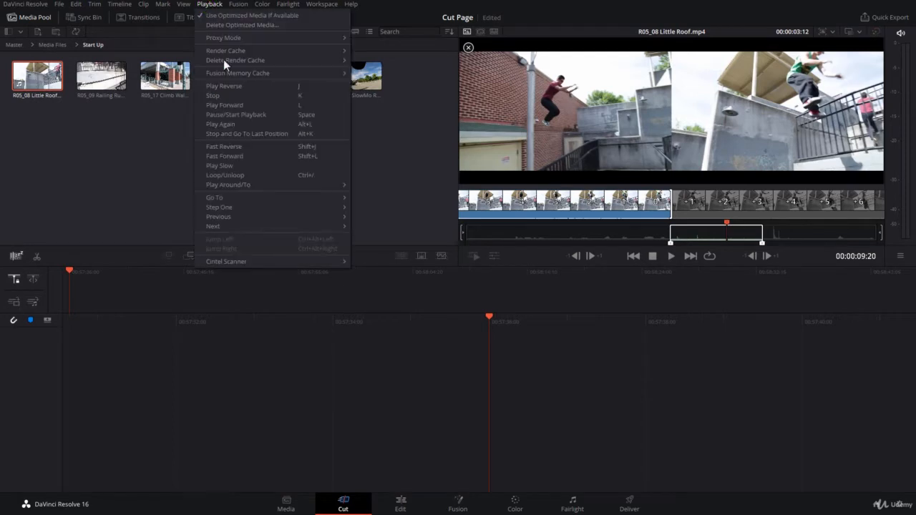
mouse_move(242, 185)
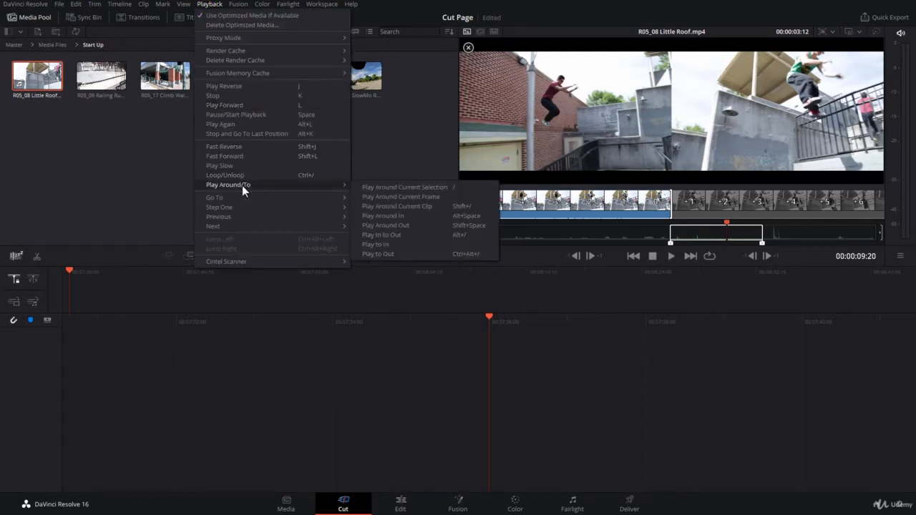
click(403, 235)
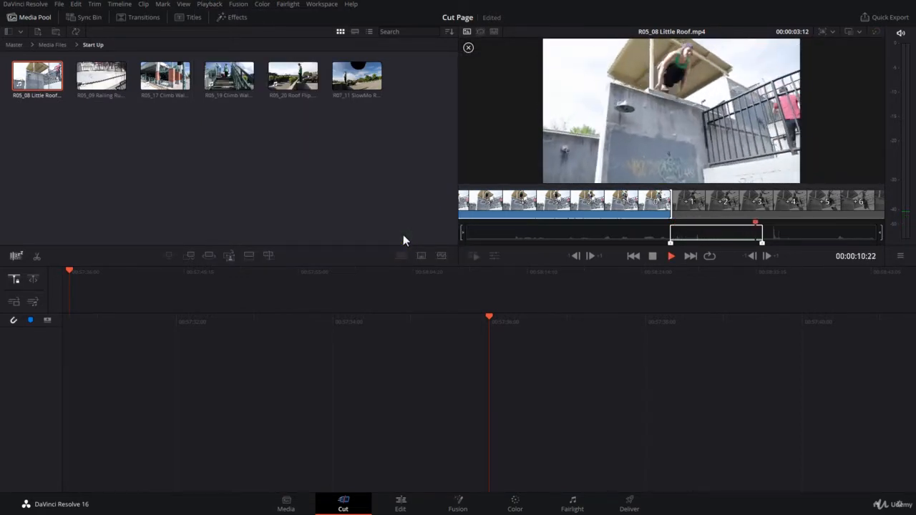
Turn on loop playback and play the marked Little Roof section repeatedly before stopping it
click(709, 257)
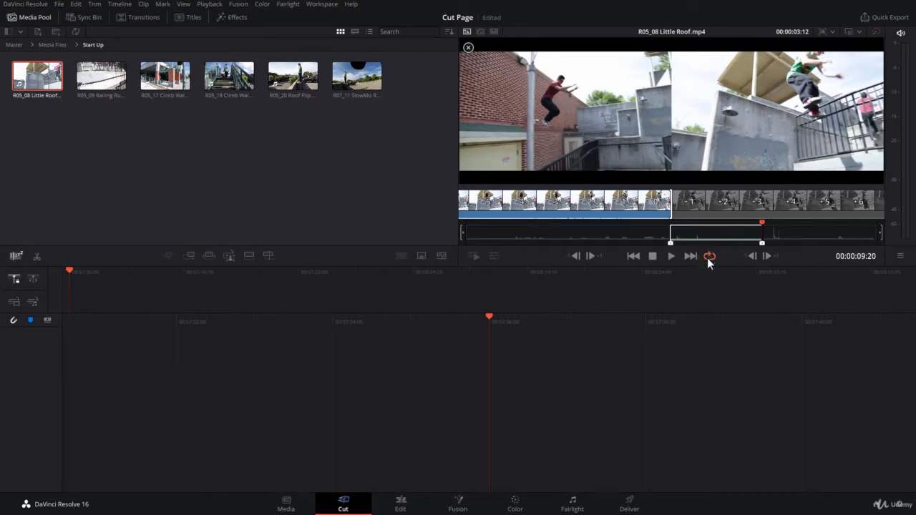
key(space)
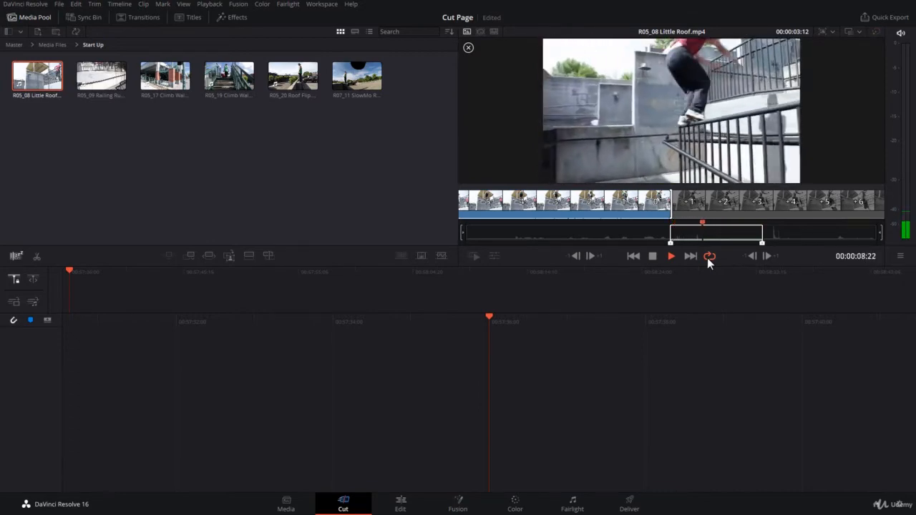
key(space)
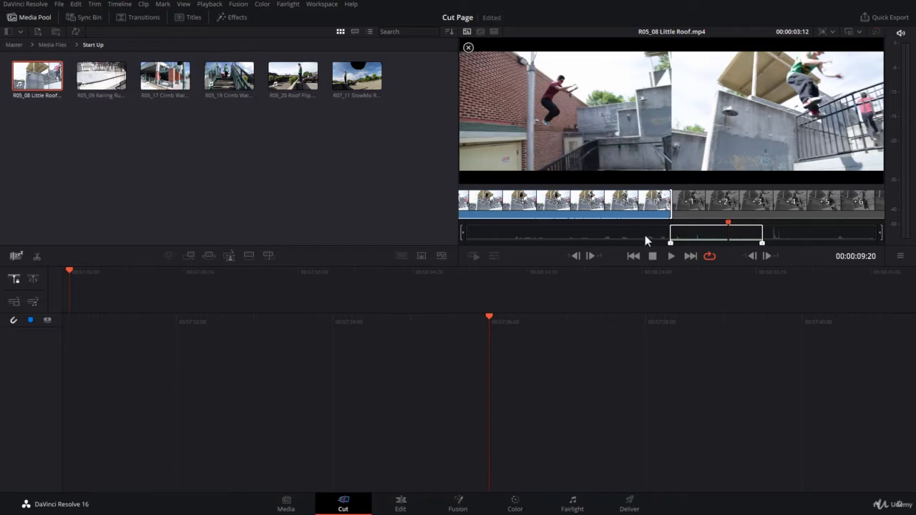
Enable video-only editing and place the marked Little Roof section from the source clip viewer on the empty timeline
click(13, 306)
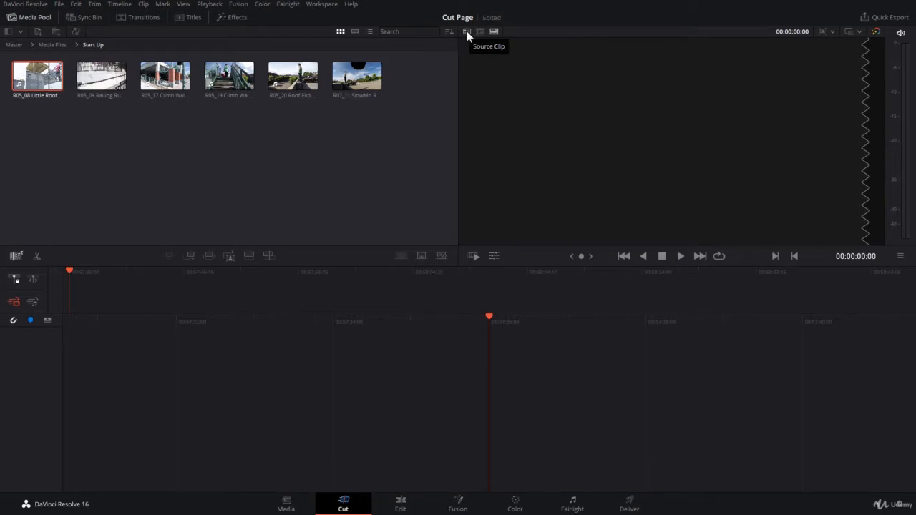
click(466, 33)
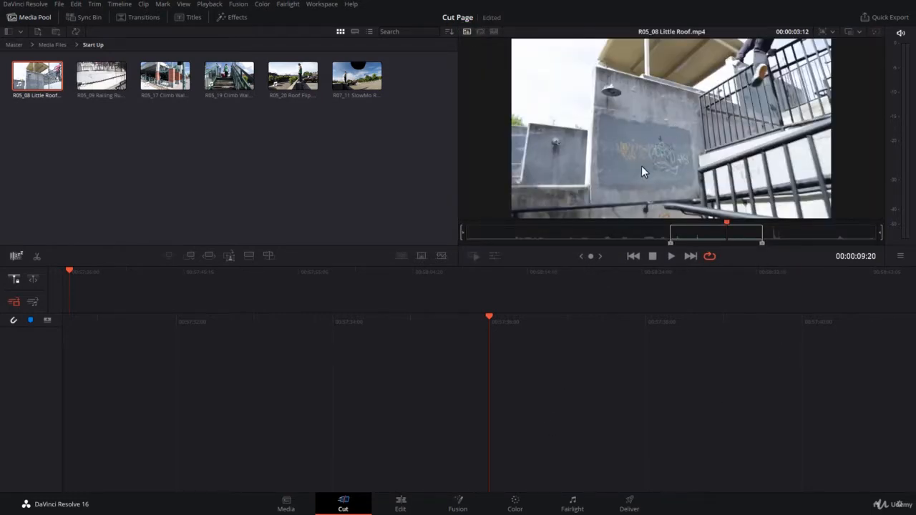
drag(662, 119, 555, 405)
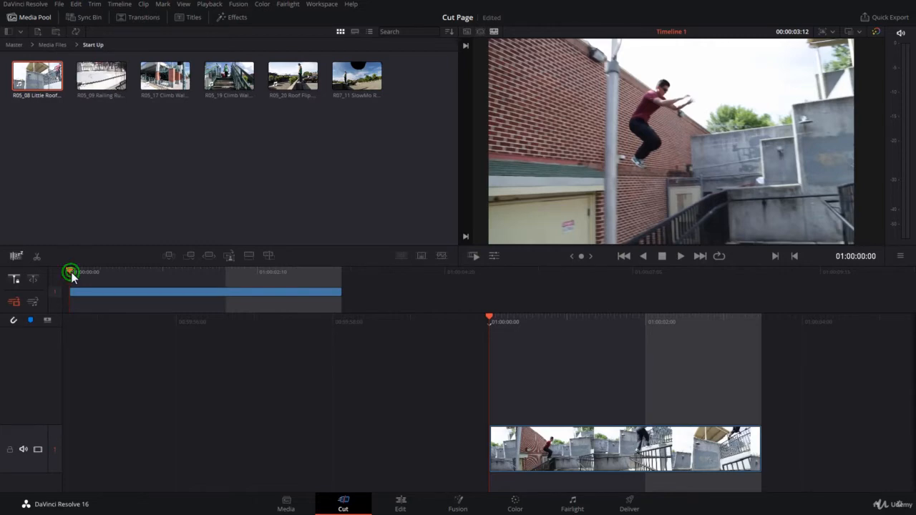
Scrub through the timeline to compare the fixed and free playhead modes, finishing with the fixed playhead
drag(71, 271, 150, 292)
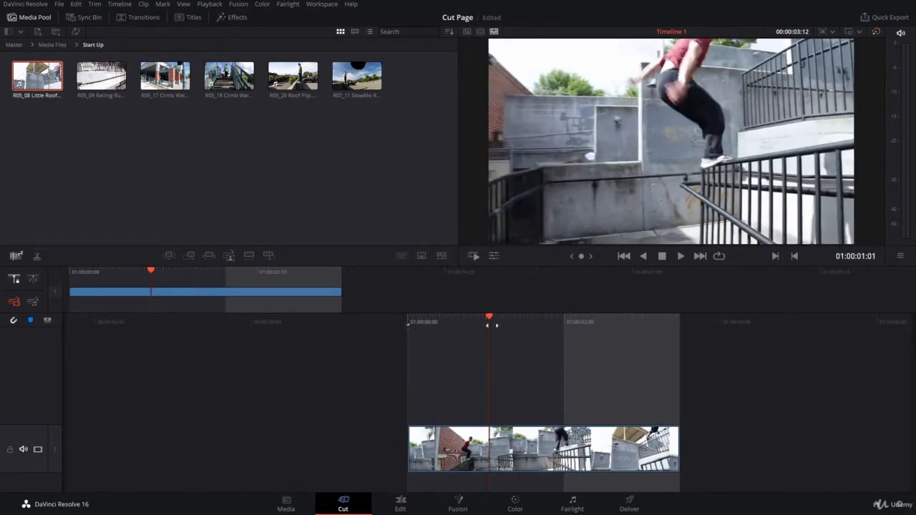
drag(491, 326, 408, 374)
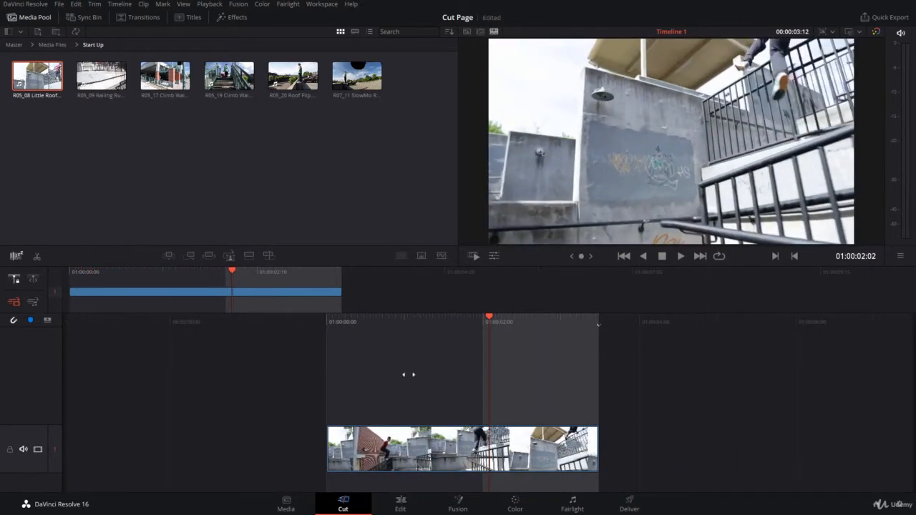
click(36, 282)
drag(488, 320, 451, 330)
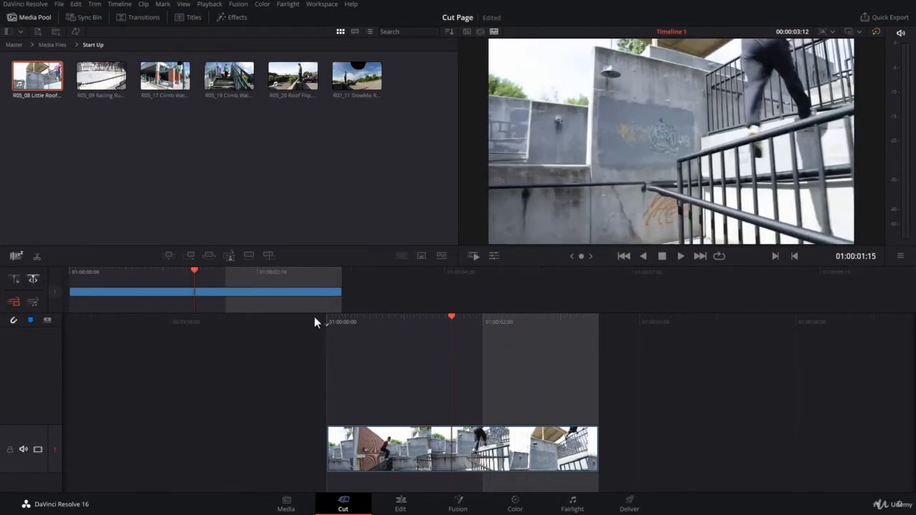
click(16, 279)
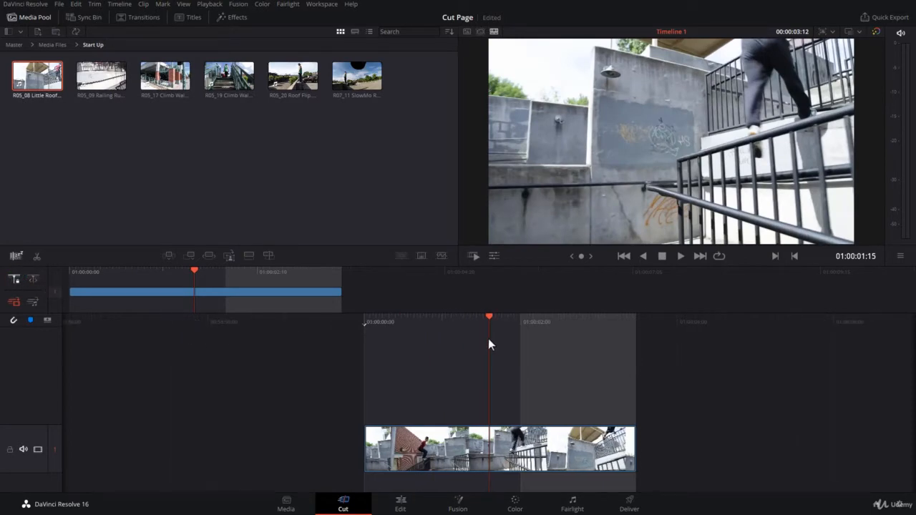
drag(489, 327, 466, 340)
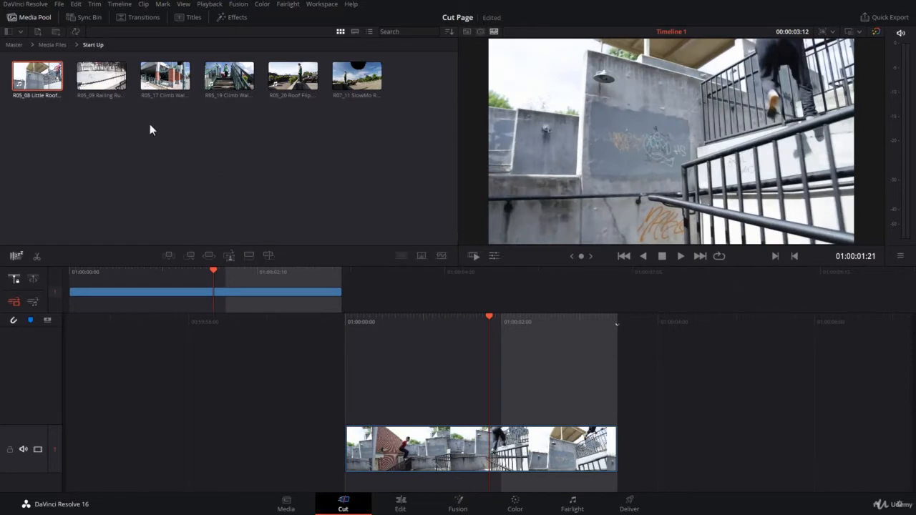
Mark R05_09 Railing Run from 00:00:16:09 to 00:00:21:07 and append that section to the end of the timeline
click(100, 77)
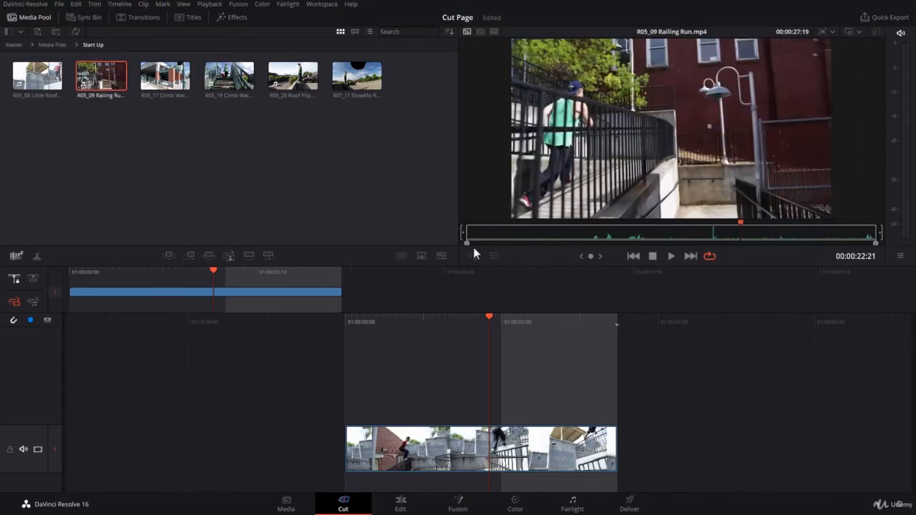
drag(466, 244, 709, 254)
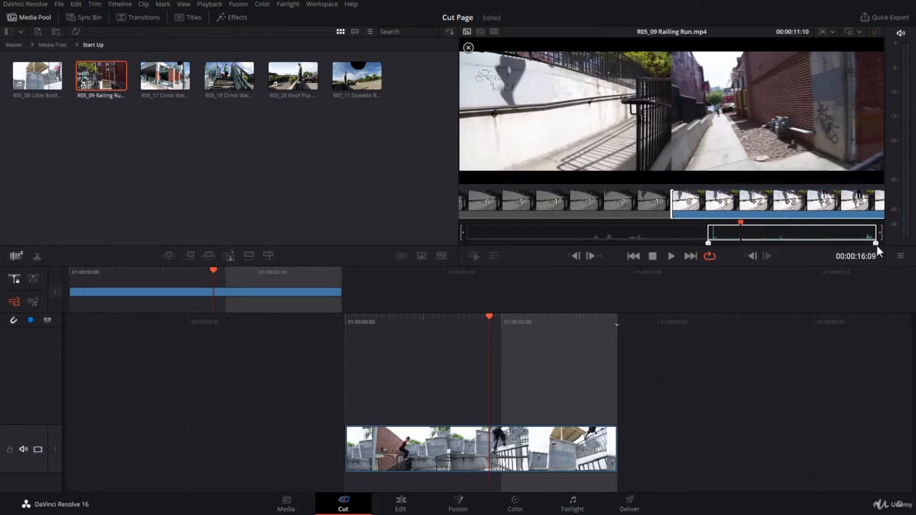
drag(876, 244, 781, 245)
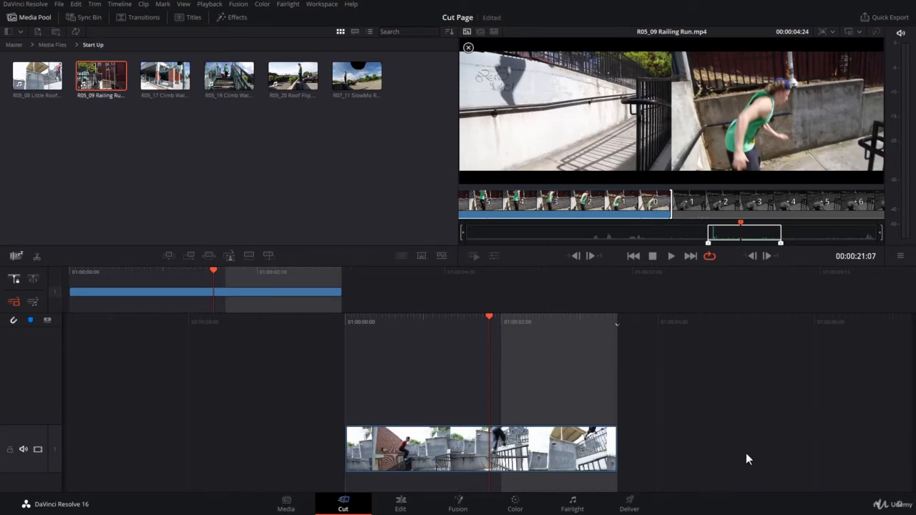
click(190, 255)
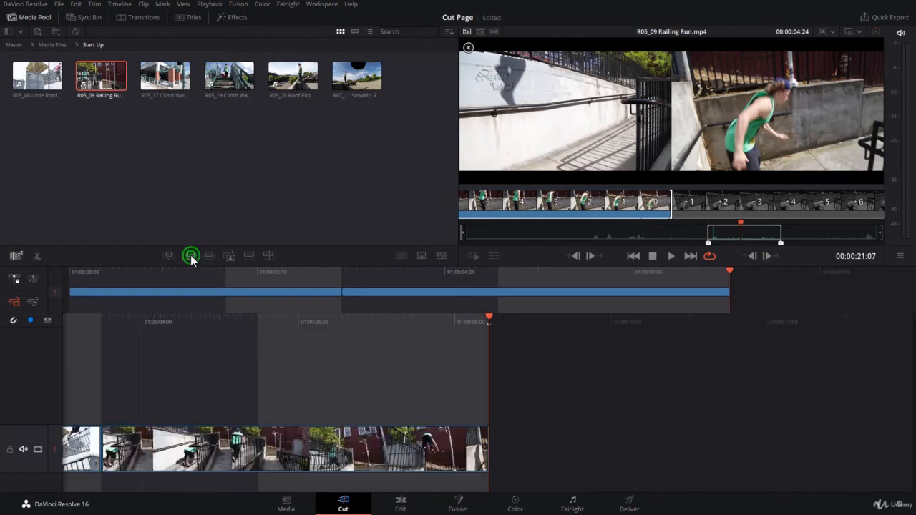
click(424, 296)
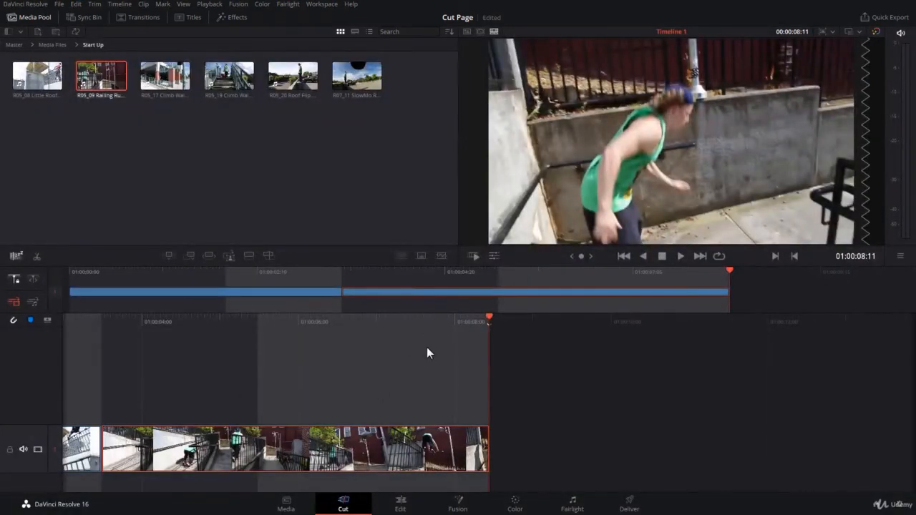
Mark R05_17 Climb Wall from 00:00:24:03 to 00:00:29:10 and append that section to the end of the timeline
click(166, 75)
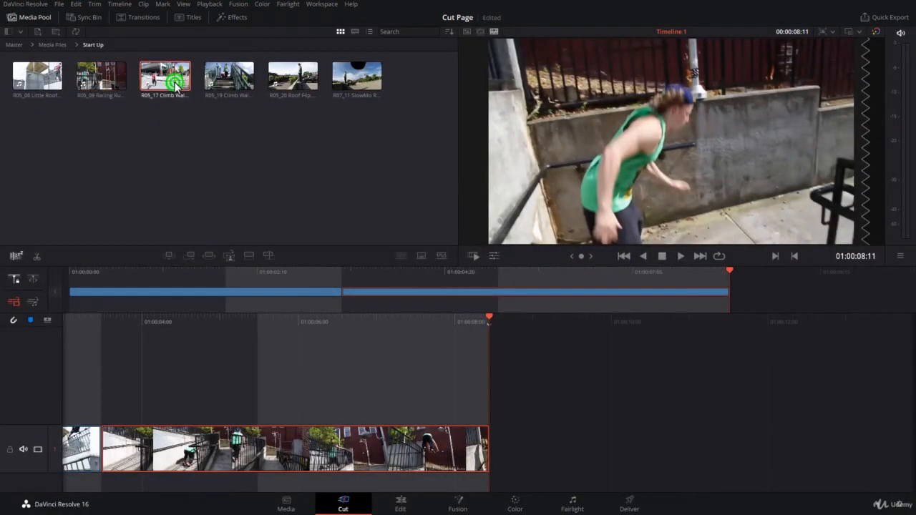
drag(467, 240, 755, 244)
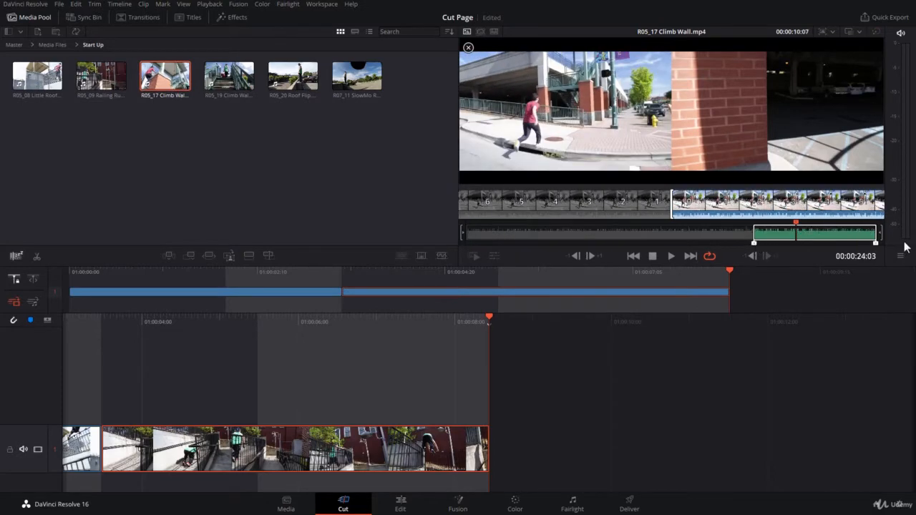
drag(876, 244, 818, 248)
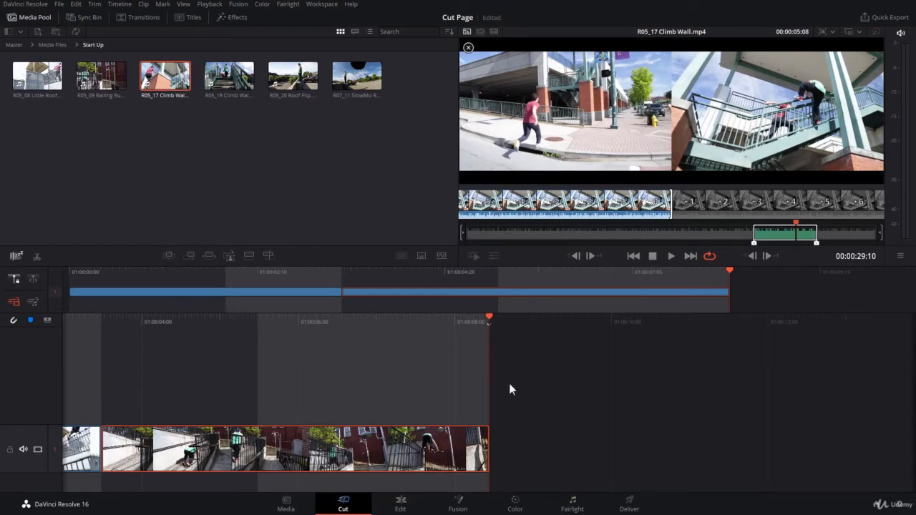
key(shift+F12)
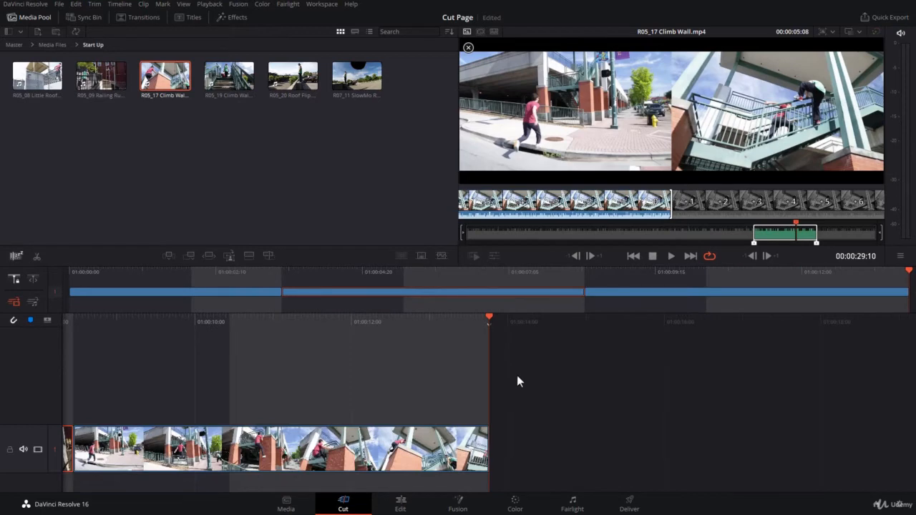
Mark a 00:00:01:19 section of R05_19 Climb Wall Top ending at 00:00:15:13 and append it to the end of the timeline
click(236, 80)
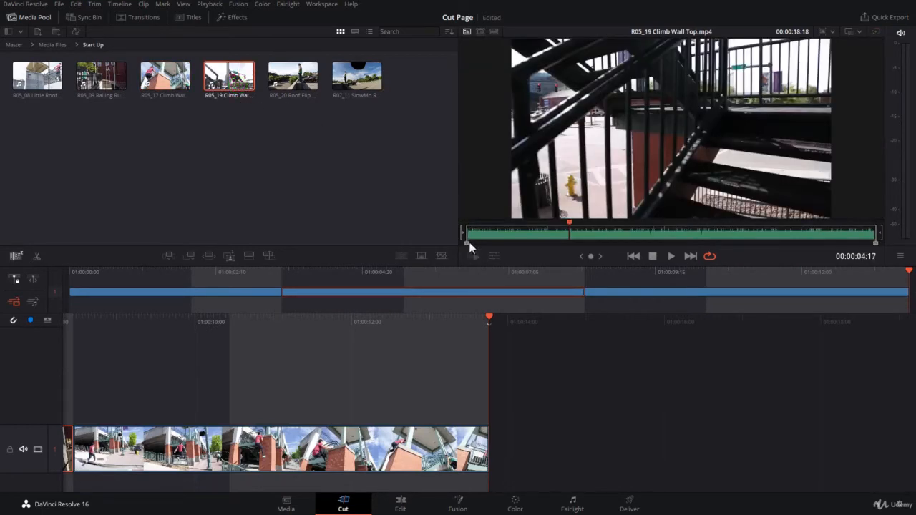
drag(470, 241, 772, 252)
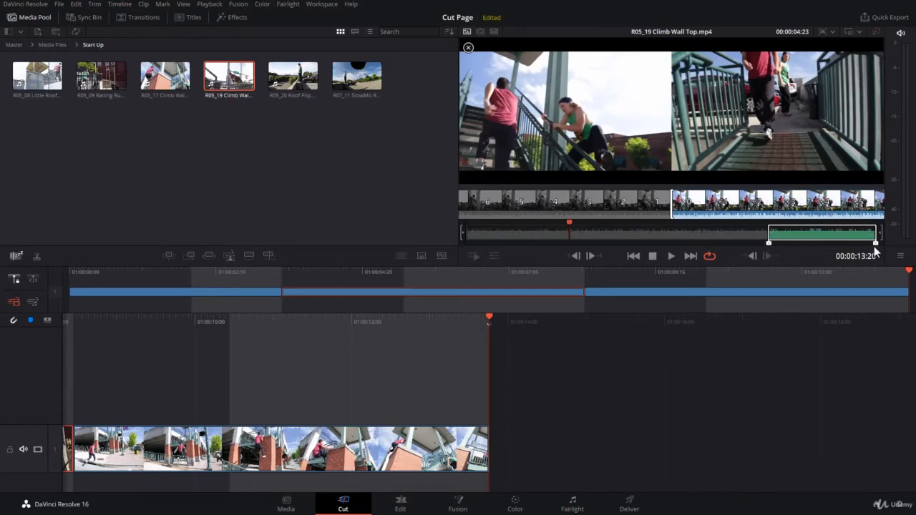
drag(874, 246, 805, 247)
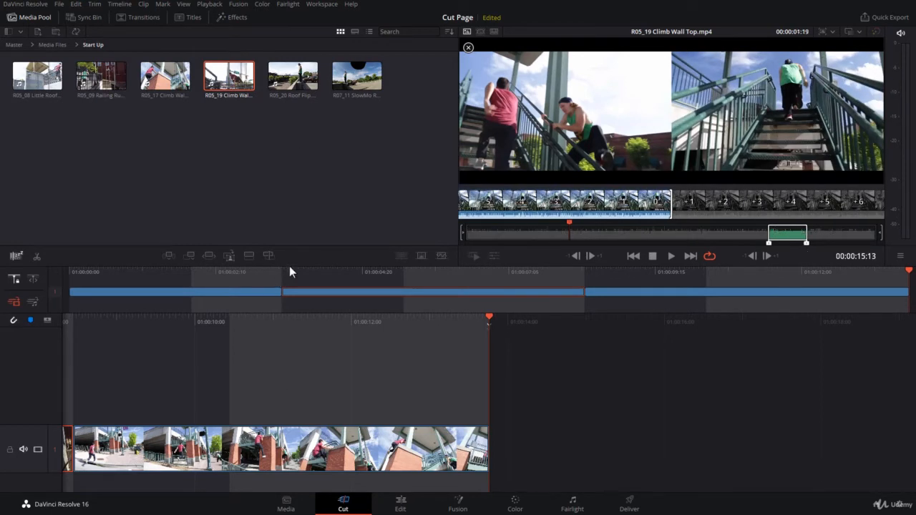
key(shift+F12)
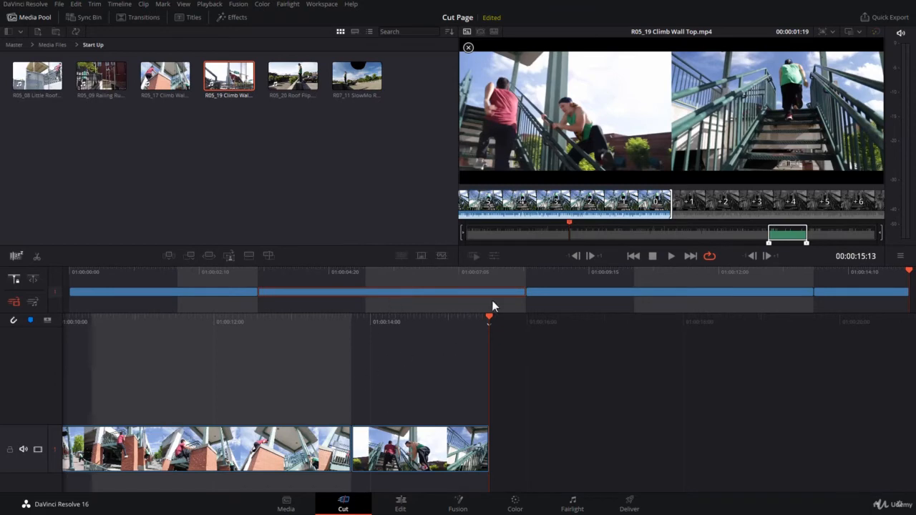
Scrub back through the timeline, park the playhead on the cut between Little Roof and Railing Run, and clear the clip selection
drag(489, 323, 891, 358)
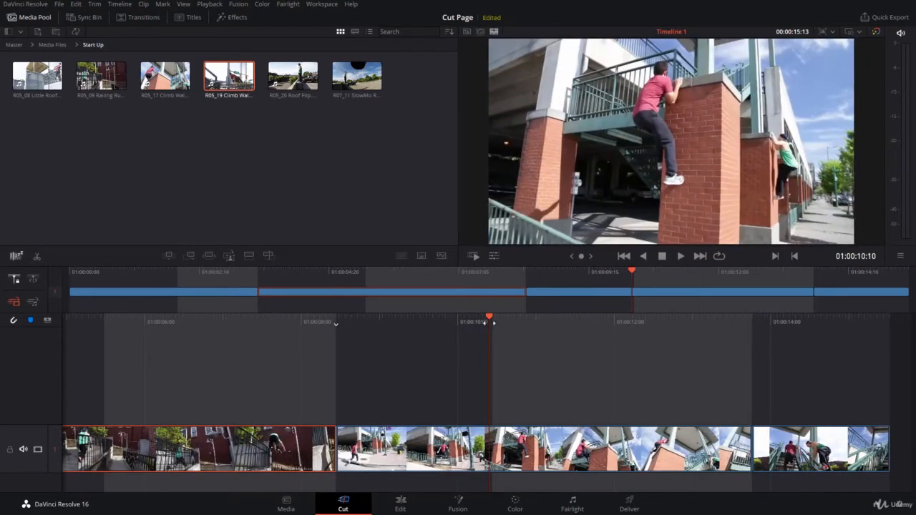
drag(489, 343, 732, 341)
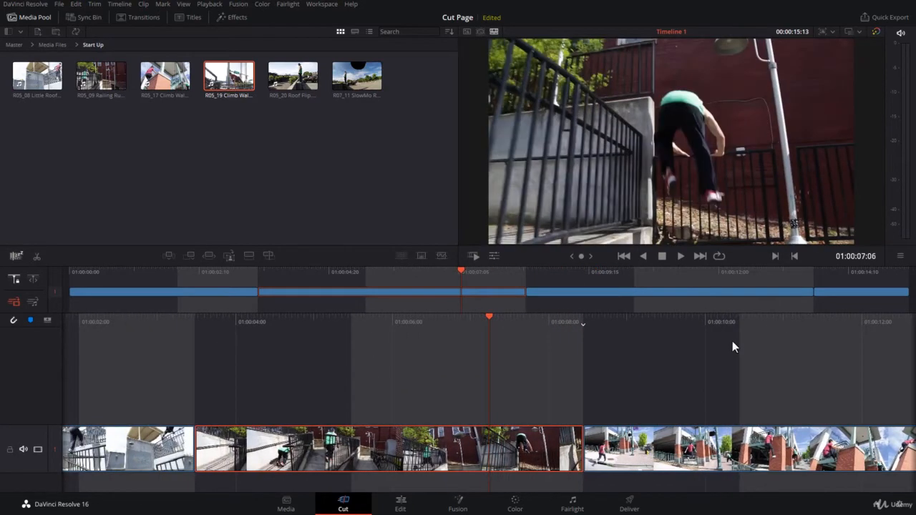
key(Up)
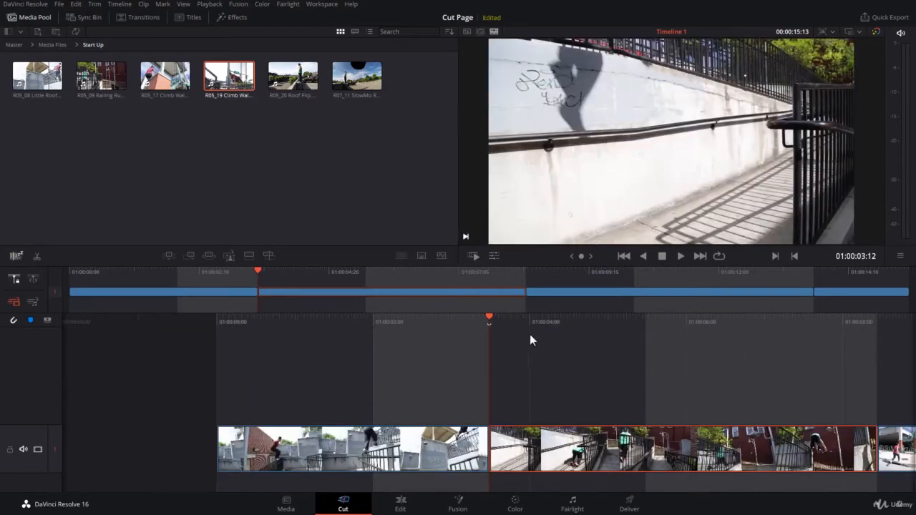
mouse_move(488, 317)
mouse_down()
mouse_move(511, 322)
mouse_move(491, 323)
mouse_up()
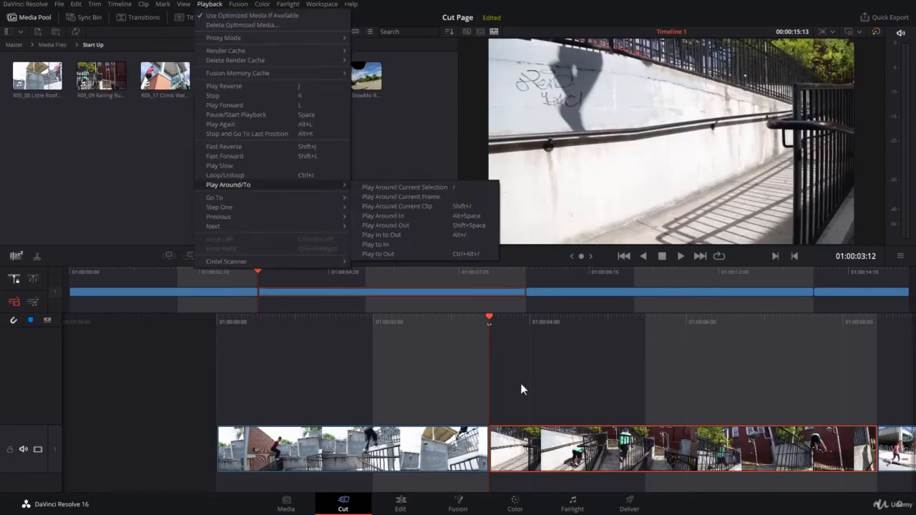
click(520, 383)
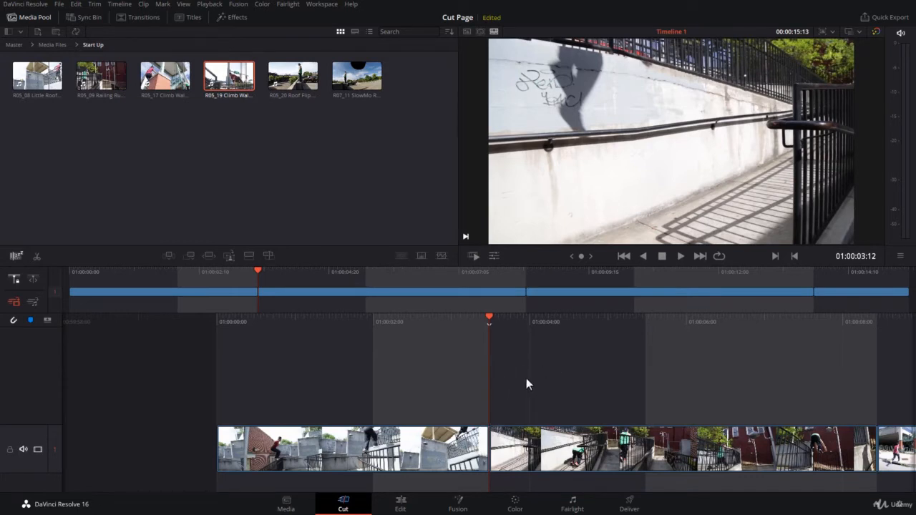
At the cut between Little Roof and Railing Run, extend the outgoing clip by two frames and trim three frames off the incoming clip's start
click(489, 438)
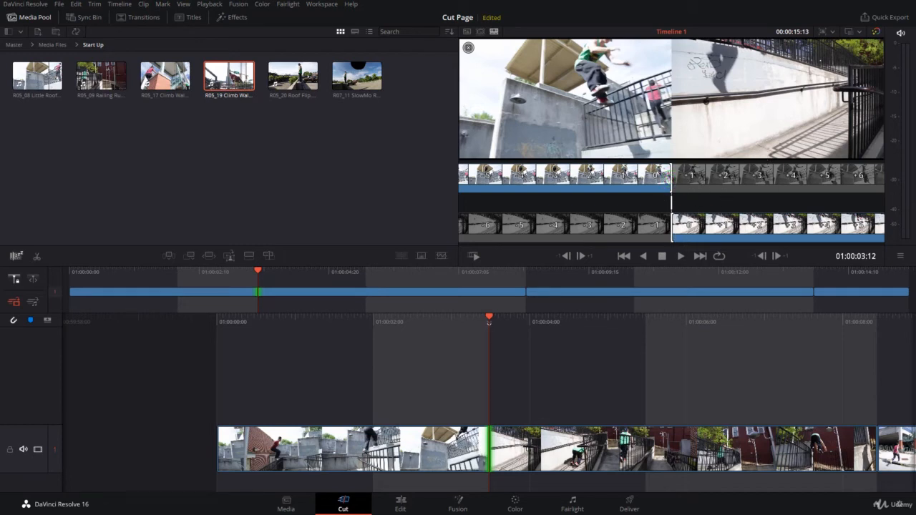
drag(671, 176, 671, 178)
drag(671, 228, 669, 228)
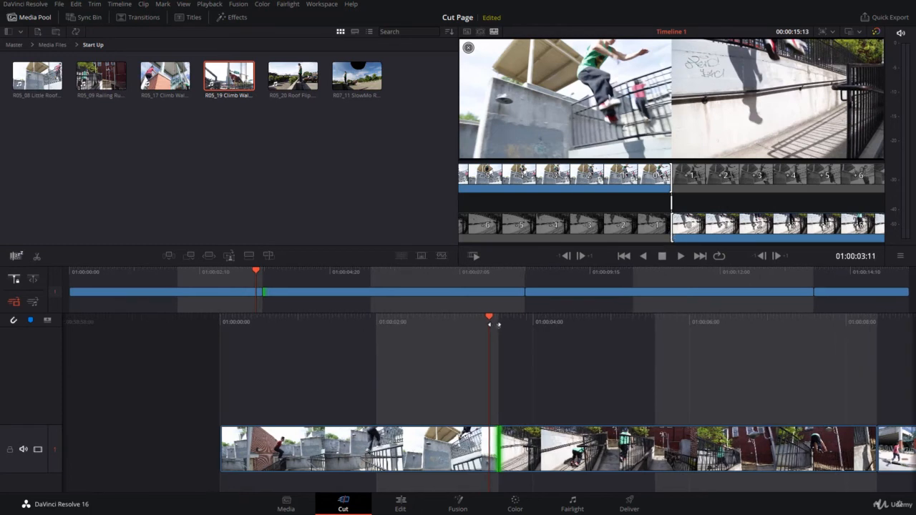
Play around the currently selected edit and enable loop playback for reviewing the cut
click(213, 5)
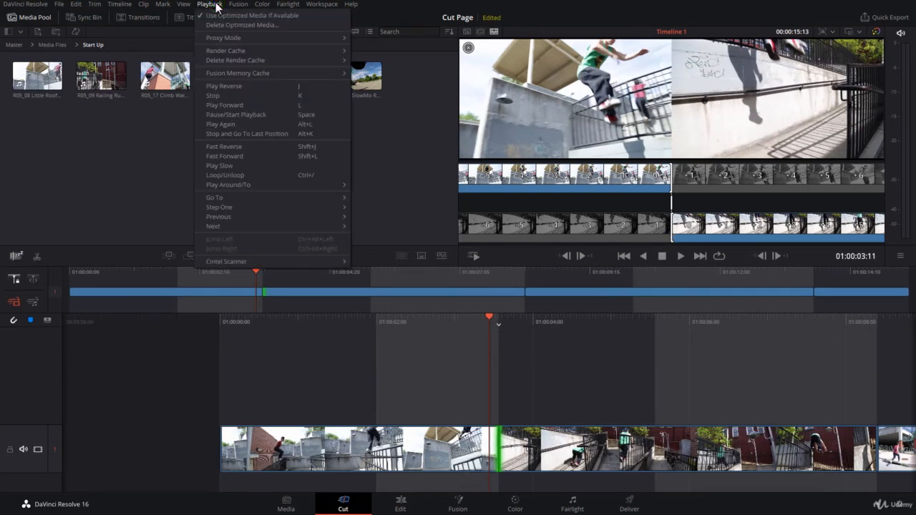
mouse_move(253, 184)
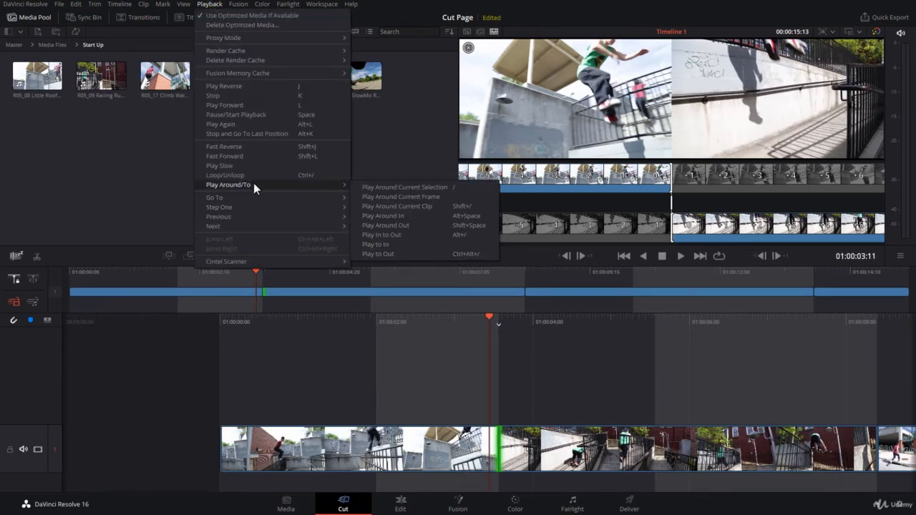
click(412, 186)
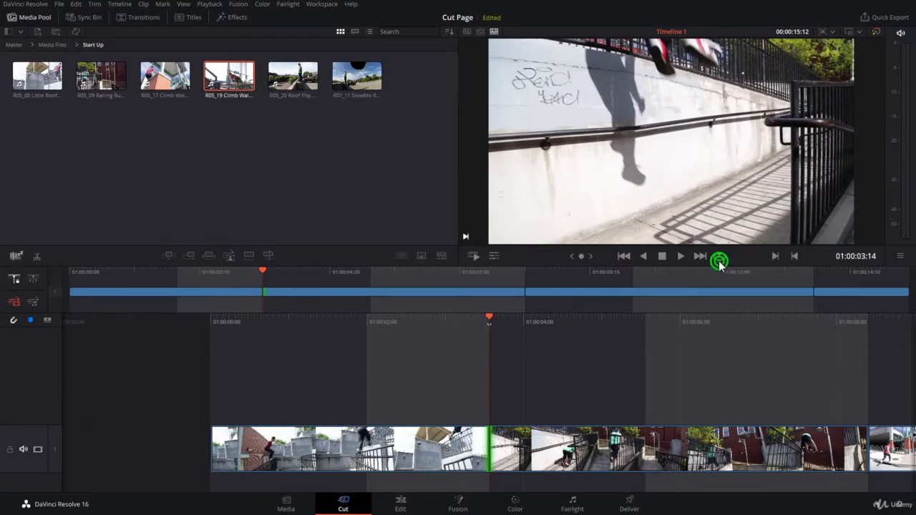
click(718, 259)
Extend the end of R05_17 Climb Wall by one frame at its cut with Climb Wall Top and play back that edit
click(867, 449)
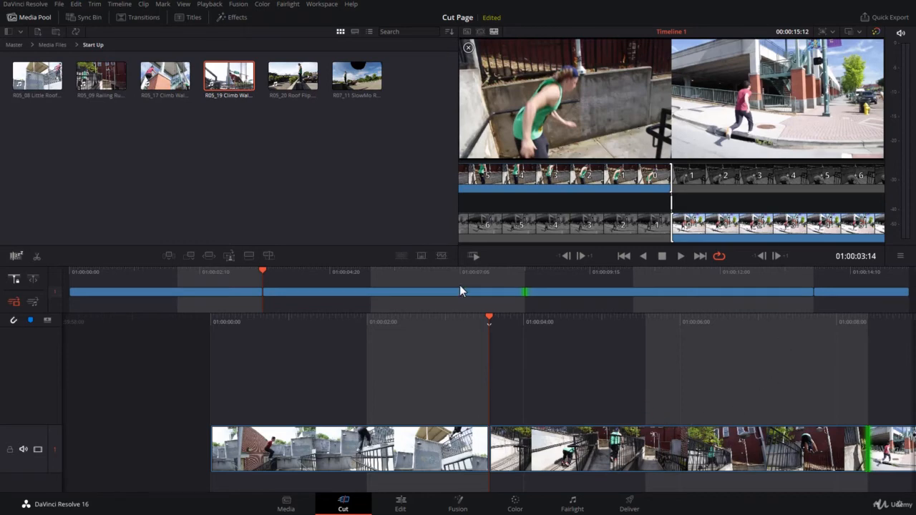
key(Down)
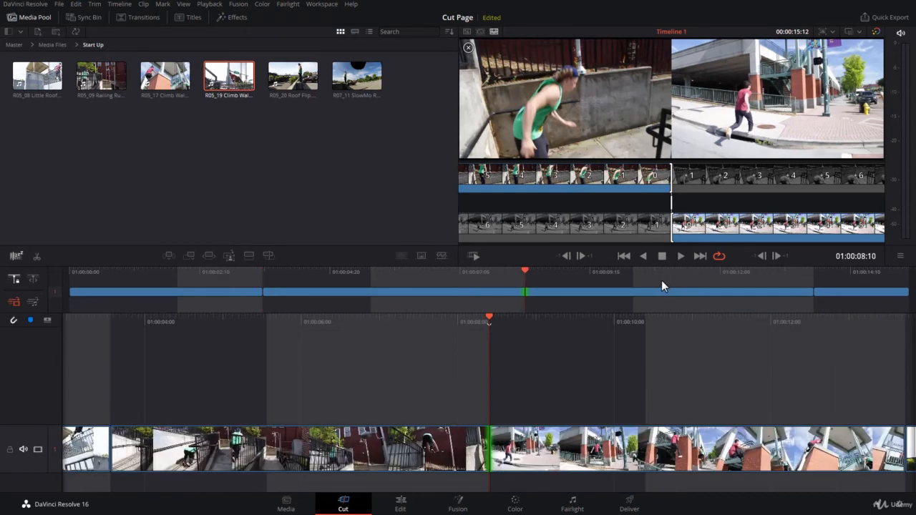
key(Down)
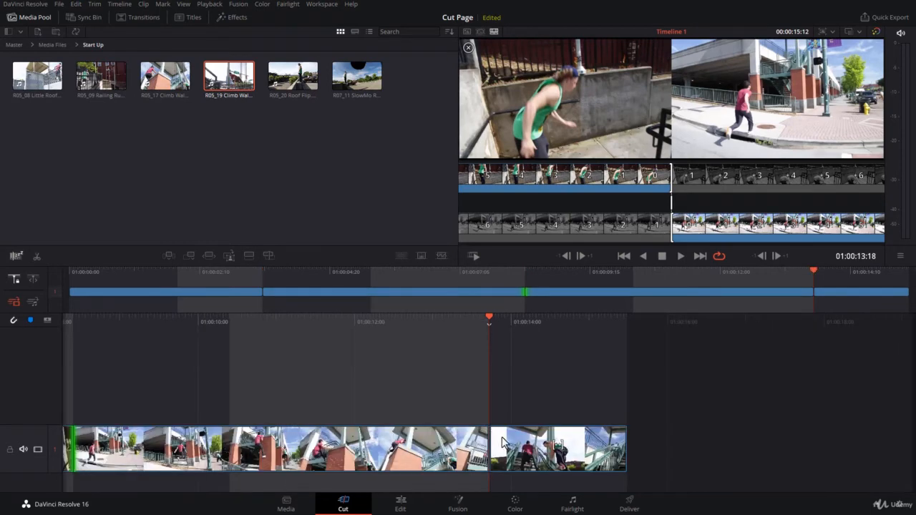
click(489, 445)
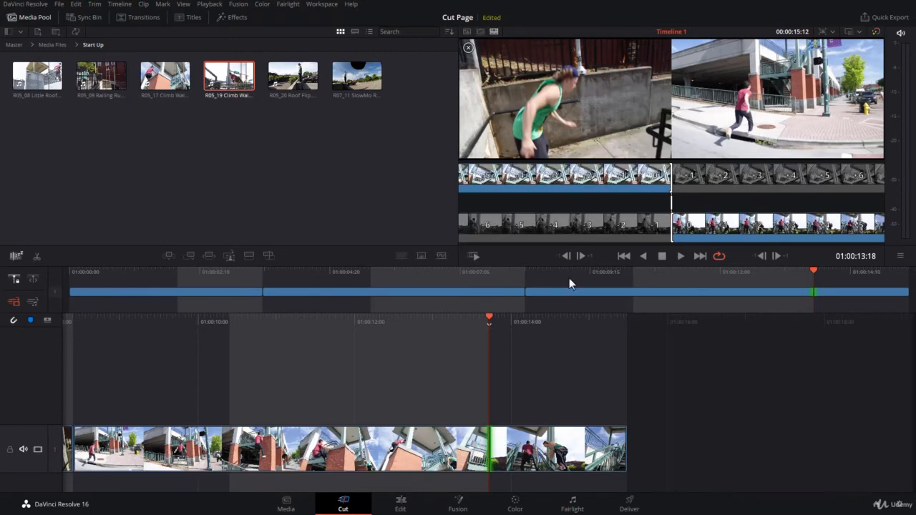
click(670, 184)
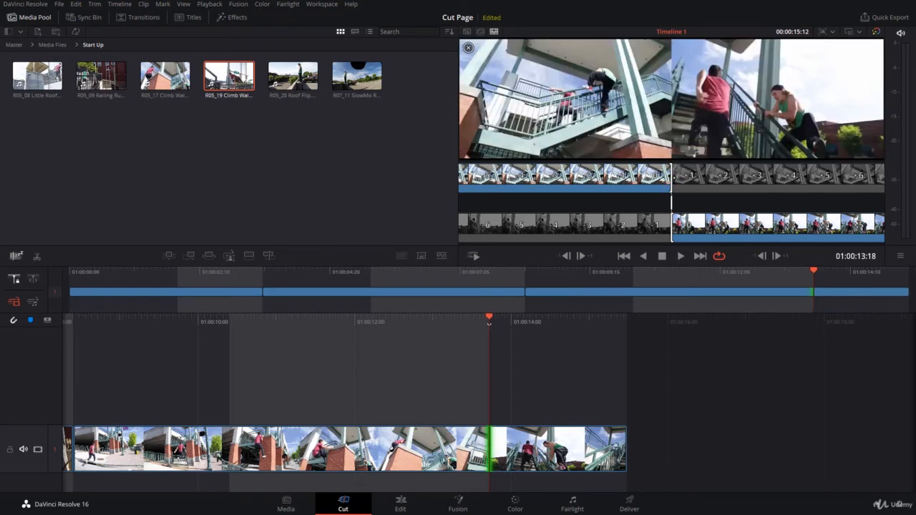
drag(673, 177, 695, 197)
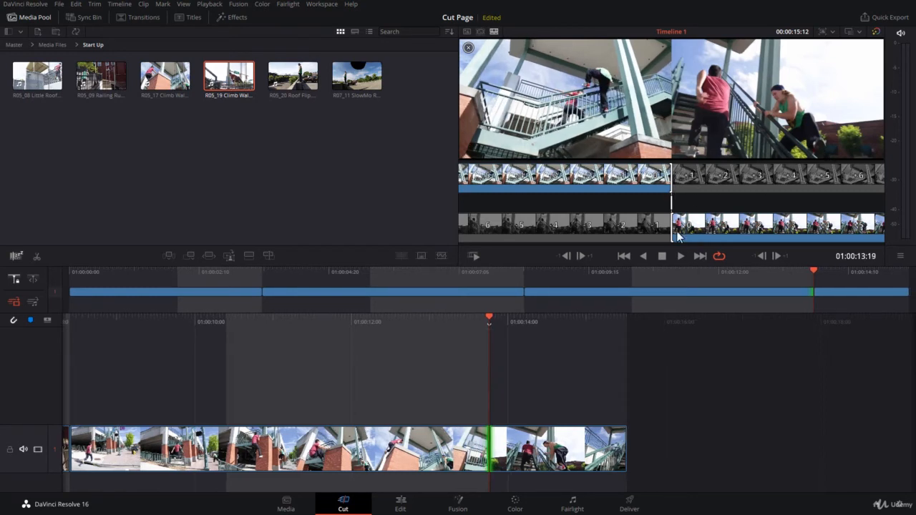
mouse_move(674, 227)
mouse_down()
mouse_move(705, 228)
mouse_move(673, 227)
mouse_up()
key(space)
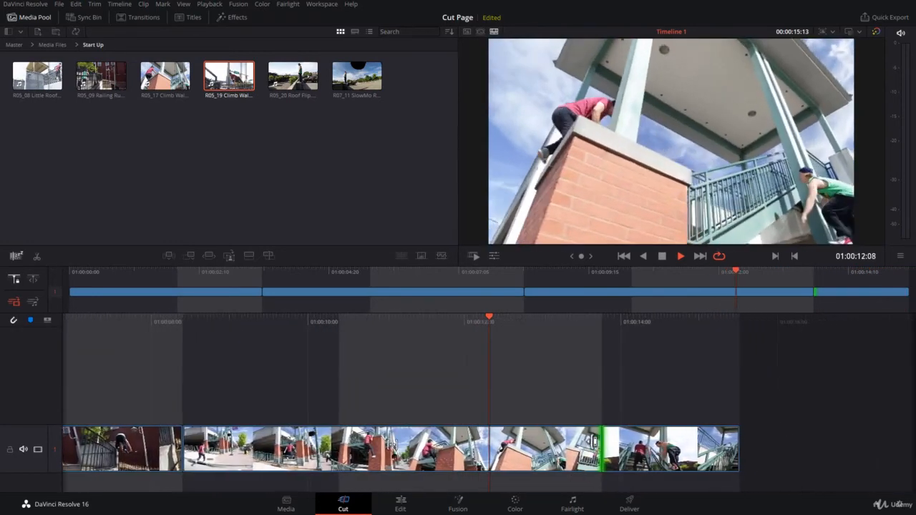
key(space)
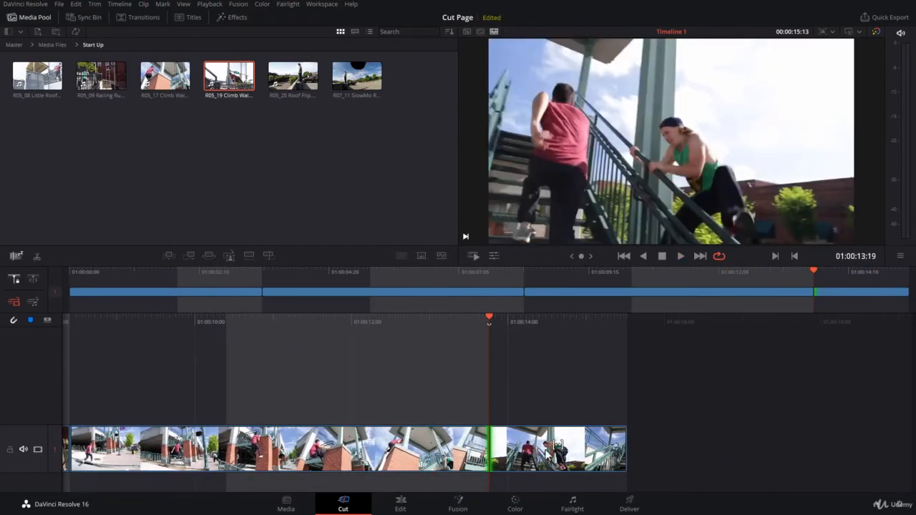
Extend the start of R05_19 Climb Wall Top two frames earlier at its cut with Climb Wall and play back the result
click(490, 450)
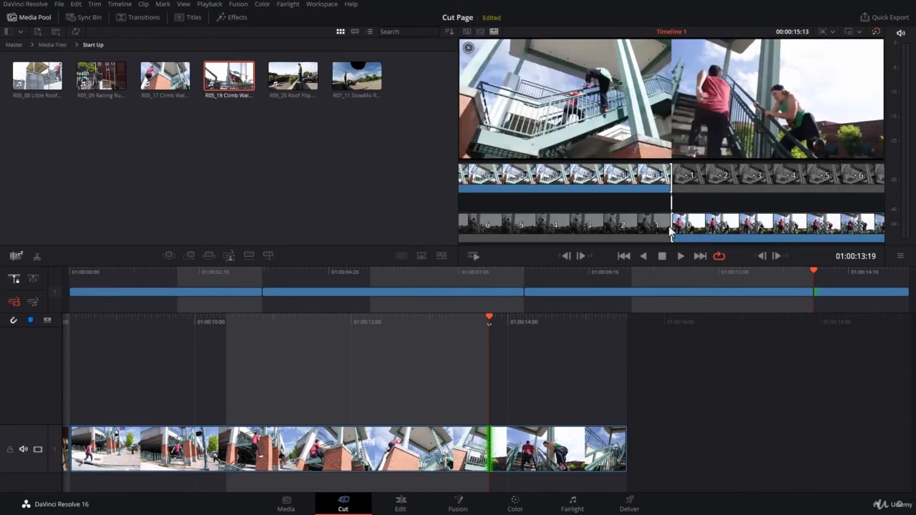
drag(673, 237, 662, 231)
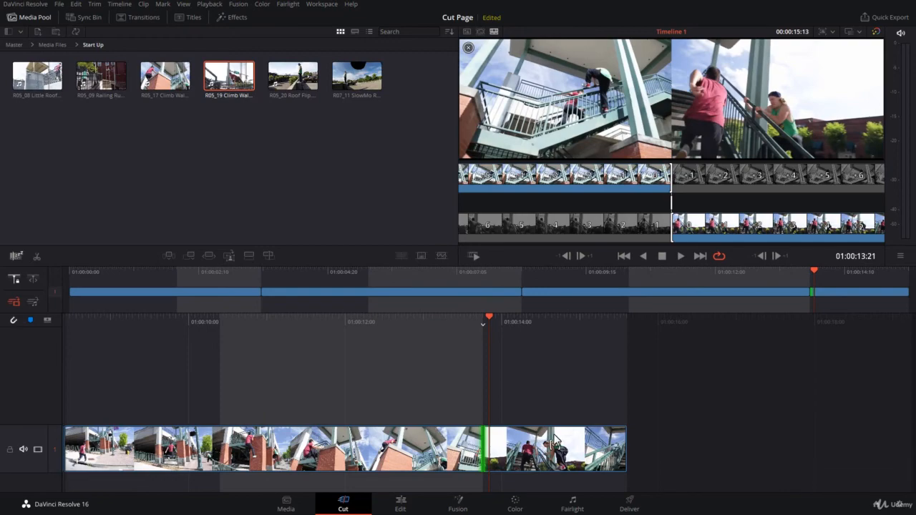
key(space)
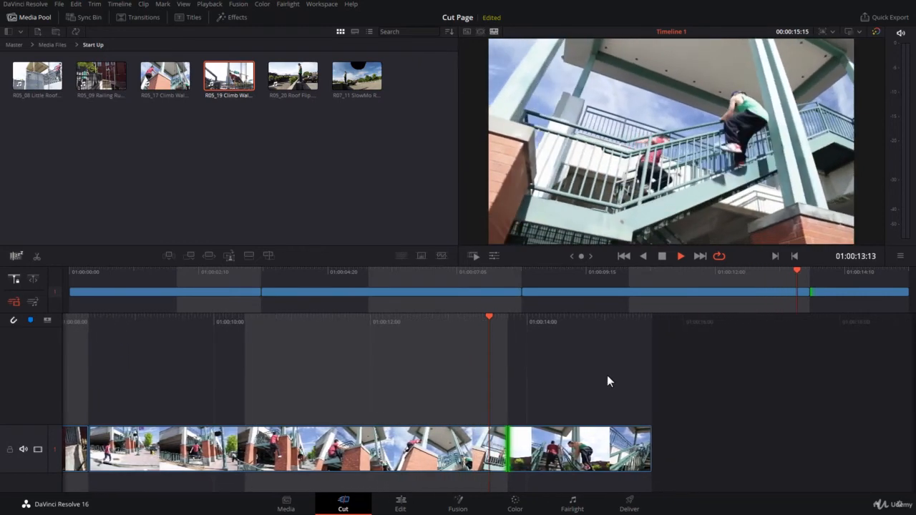
key(space)
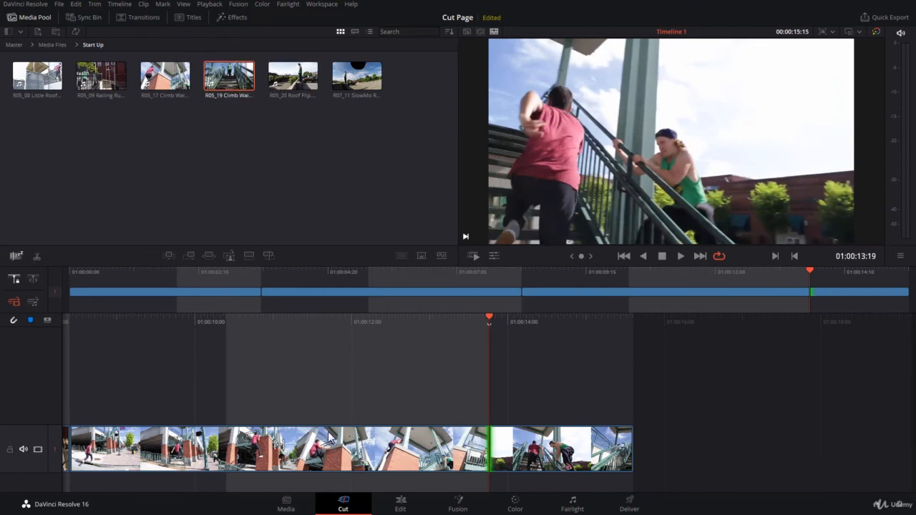
Go up to the Master bin and return through Media Files to the Start Up bin
click(11, 45)
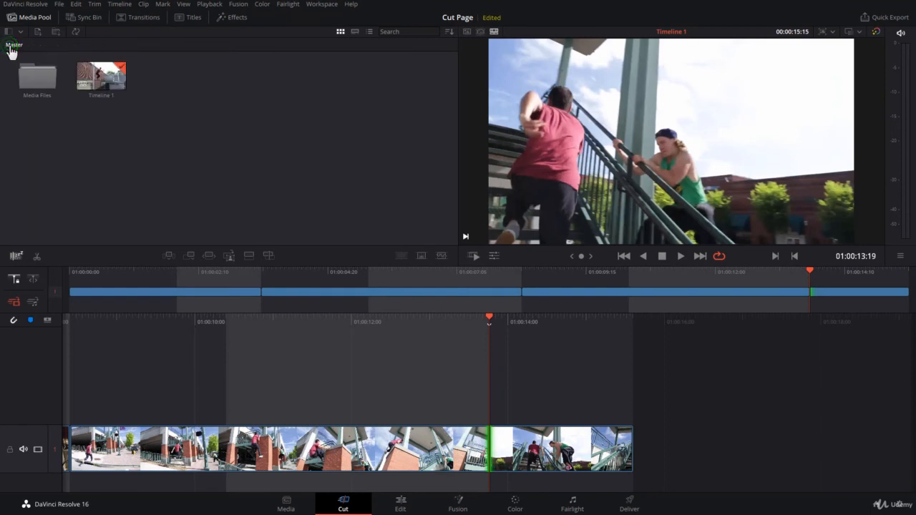
double_click(34, 80)
double_click(220, 82)
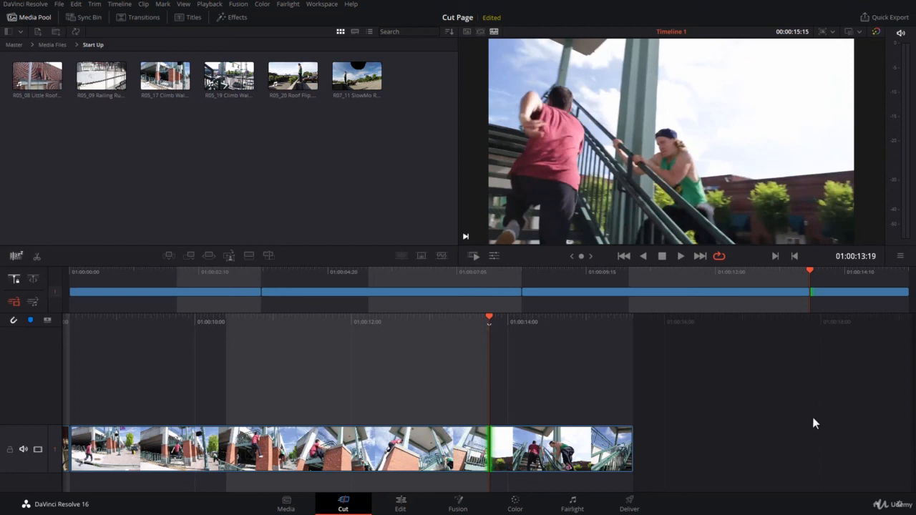
Play the edited timeline from its beginning to review the whole sequence
key(Home)
key(space)
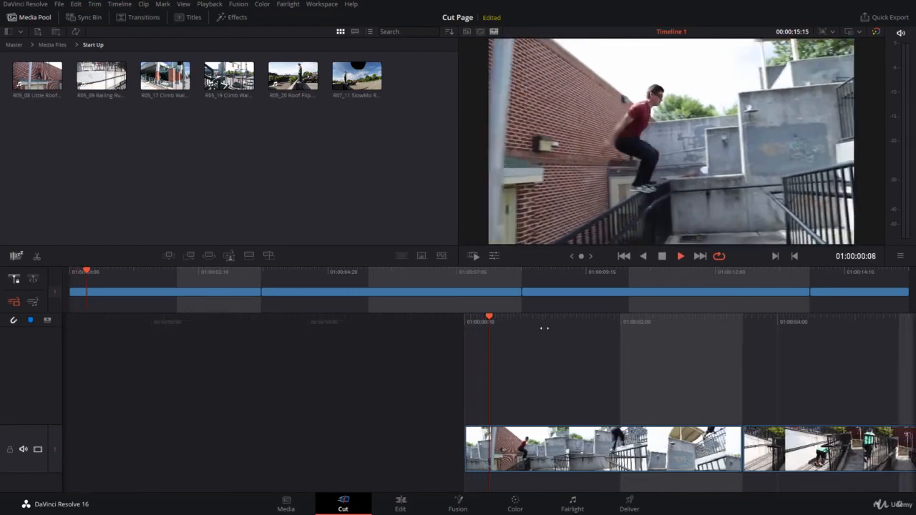